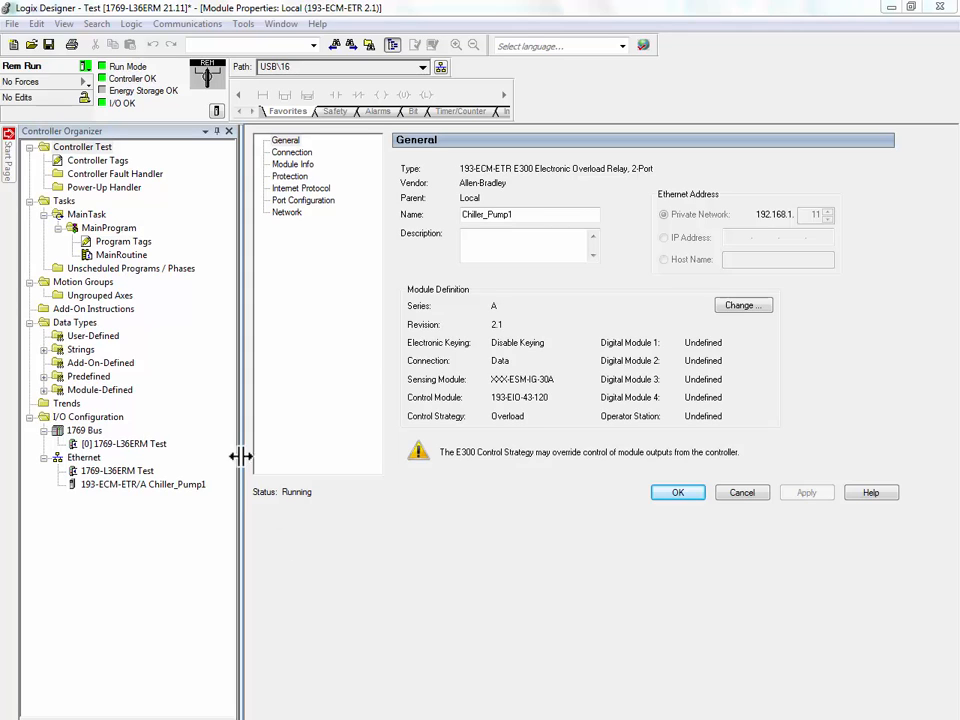
Enable Supervisor Mode on the Test controller's Network properties without applying yet.
right_click(83, 147)
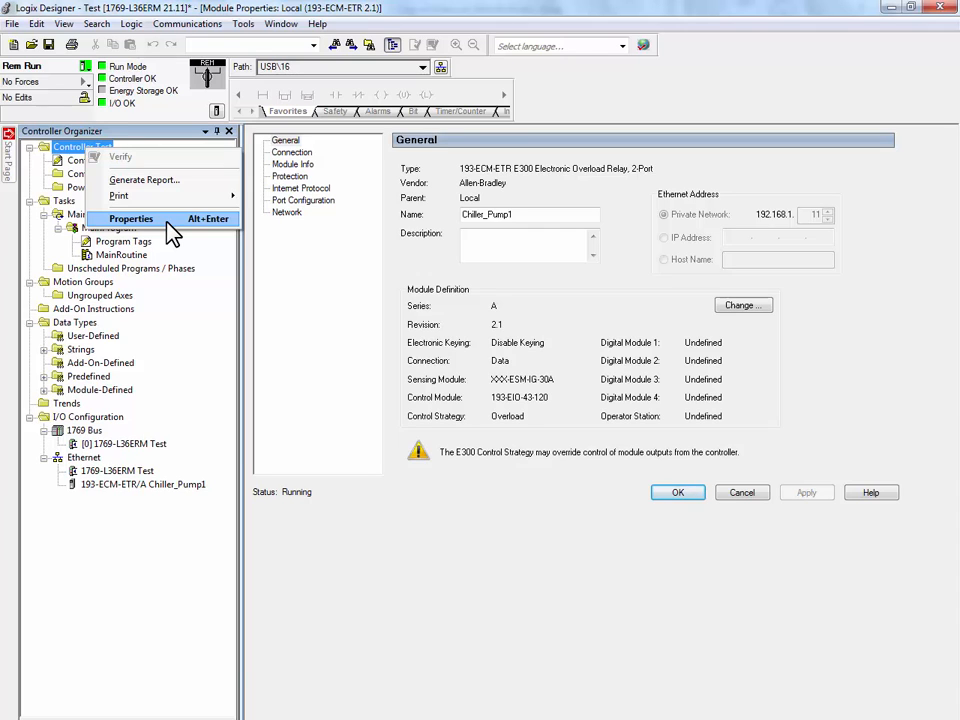
click(131, 219)
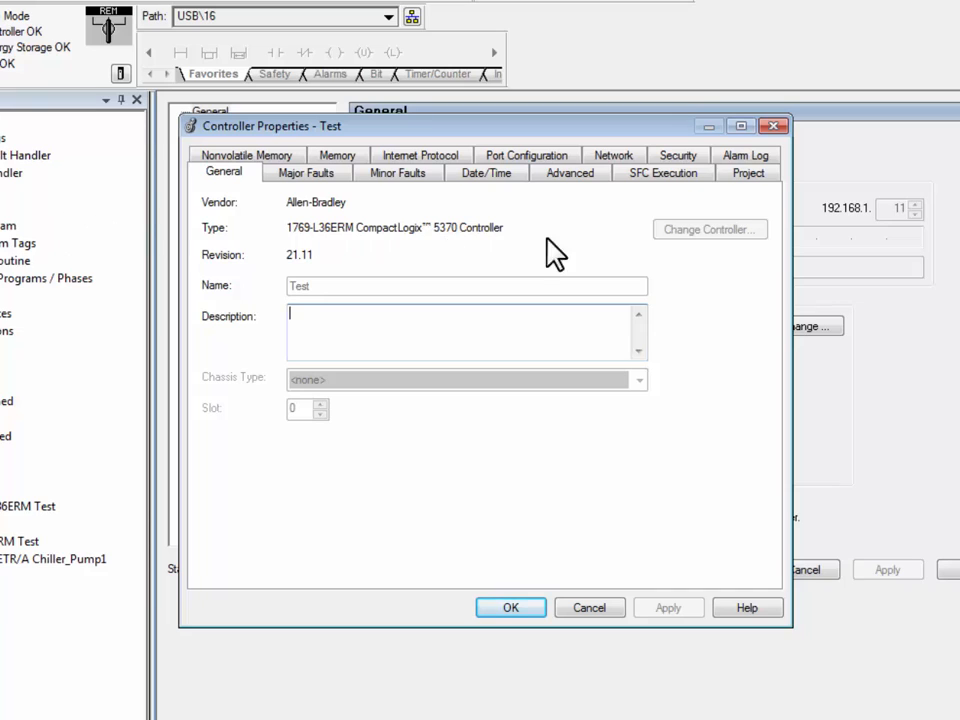
click(614, 155)
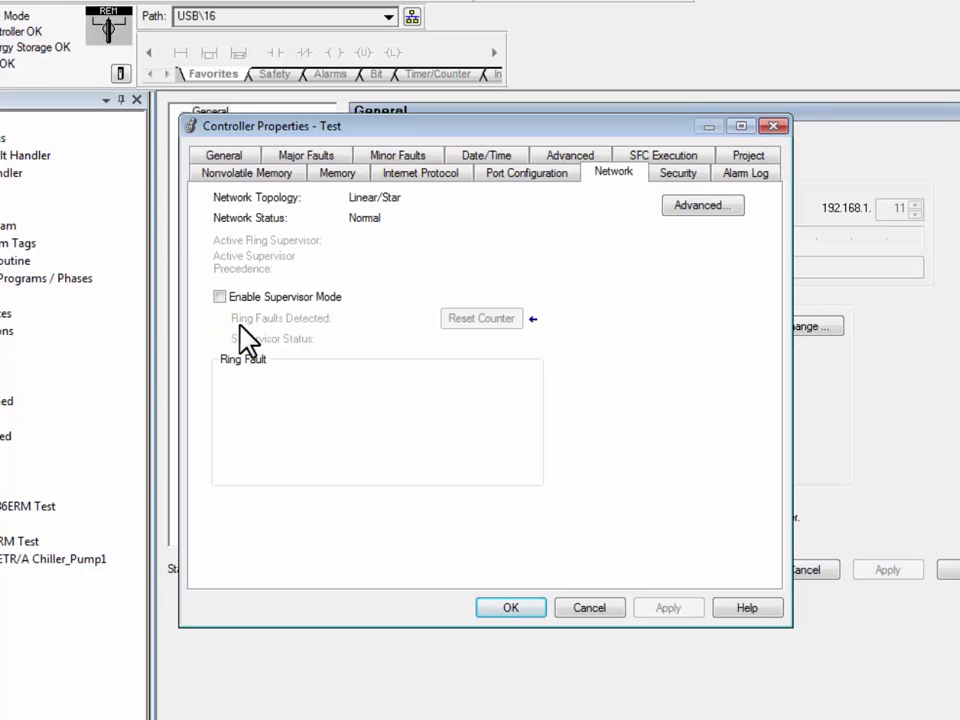
click(219, 297)
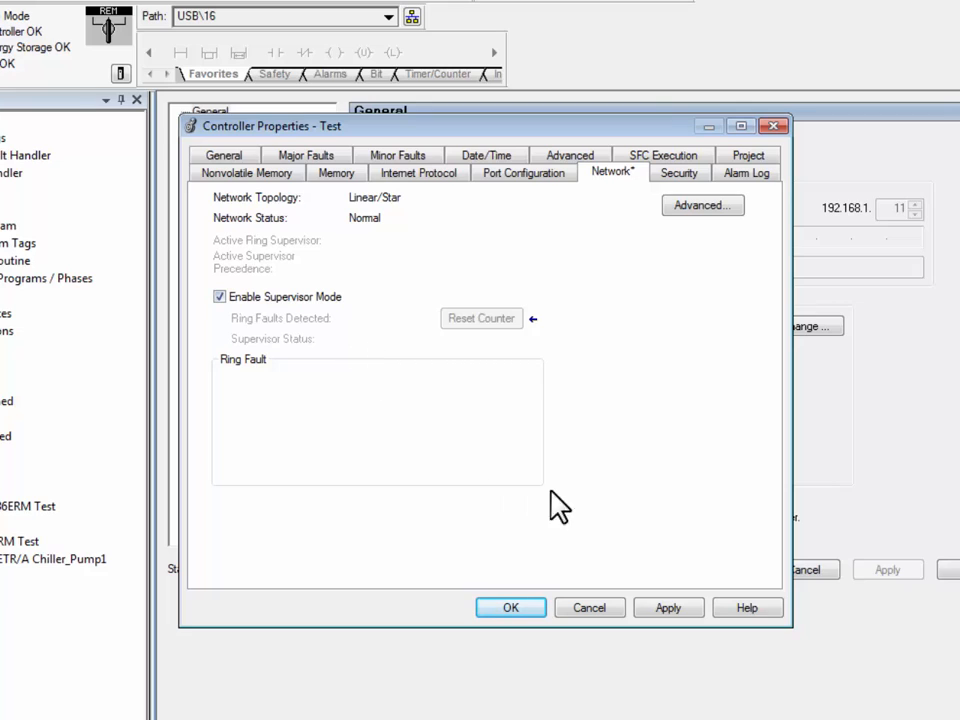
Apply the change so the controller becomes active ring supervisor reporting Ring topology.
click(668, 608)
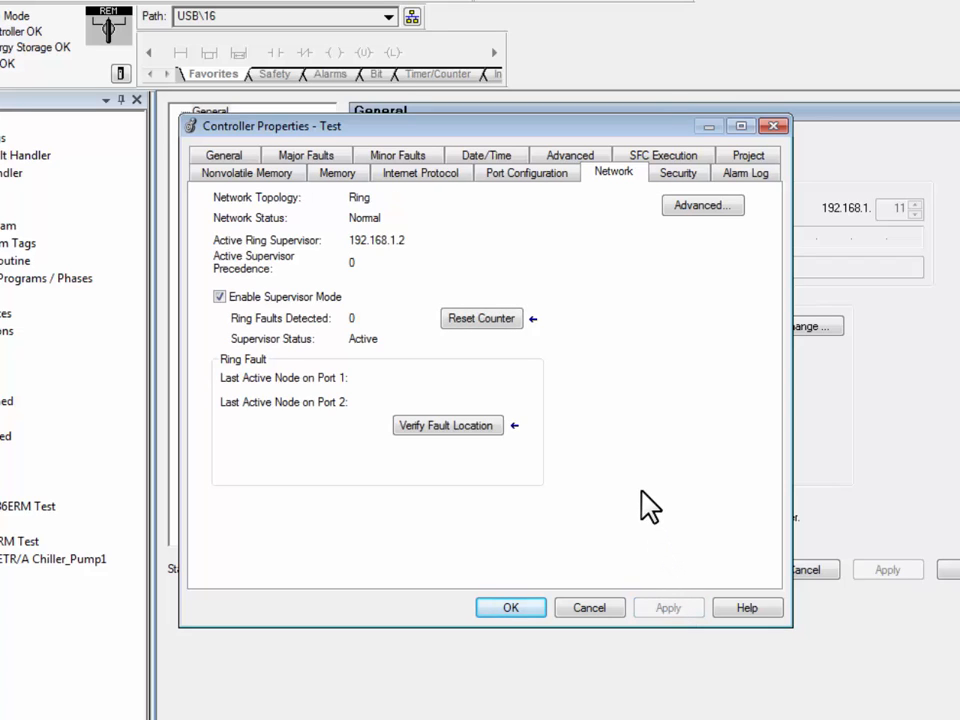